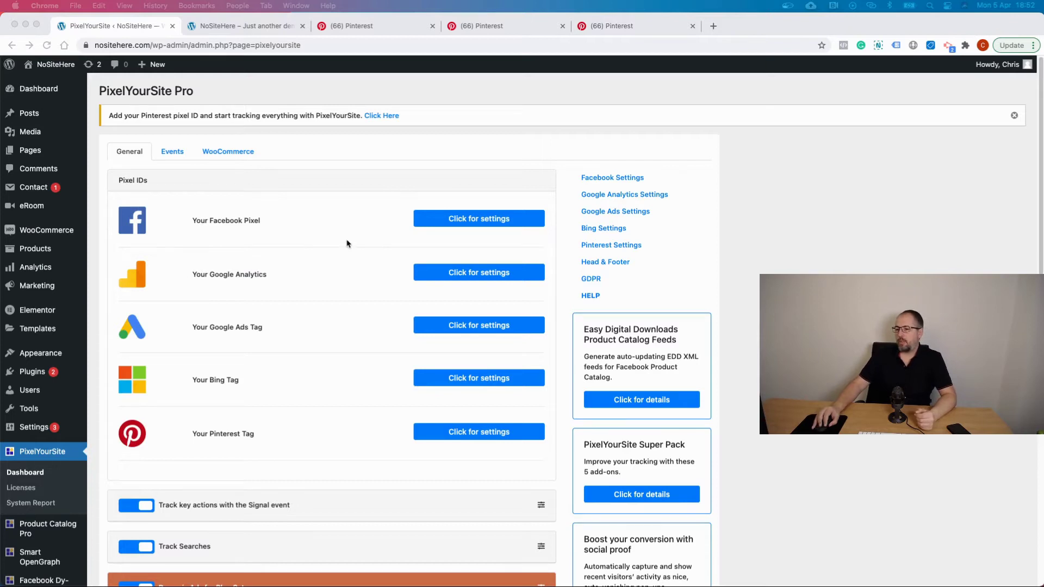
# Step: Expand Your Pinterest Tag settings in PixelYourSite to show the empty Pixel ID and domain-verification fields
pyautogui.click(474, 437)
pyautogui.click(474, 432)
pyautogui.scroll(-4, 283, 315)
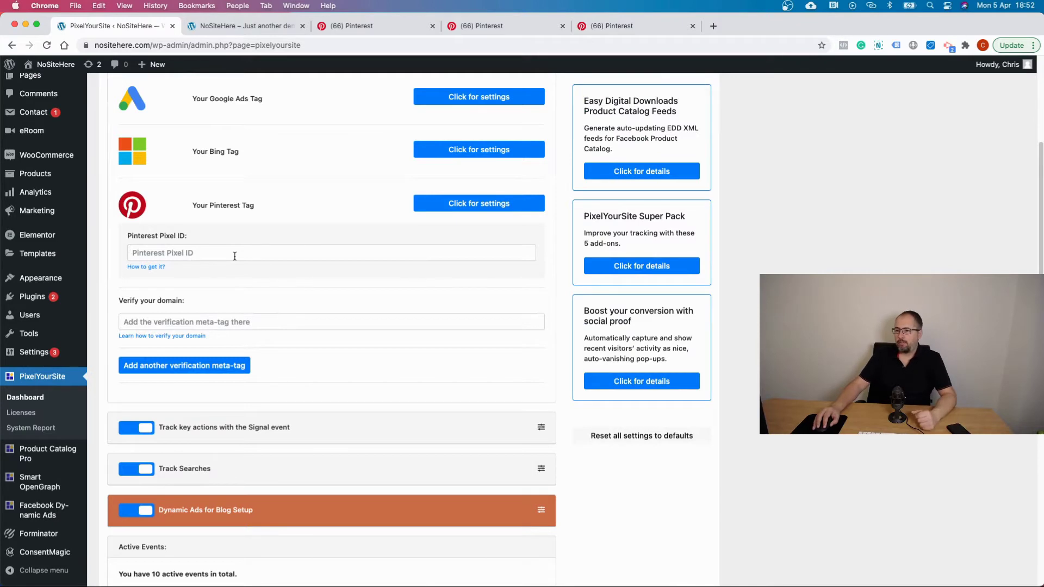
# Step: In Pinterest Ads, go to Conversions and start adding the tag code to the website manually
pyautogui.click(382, 30)
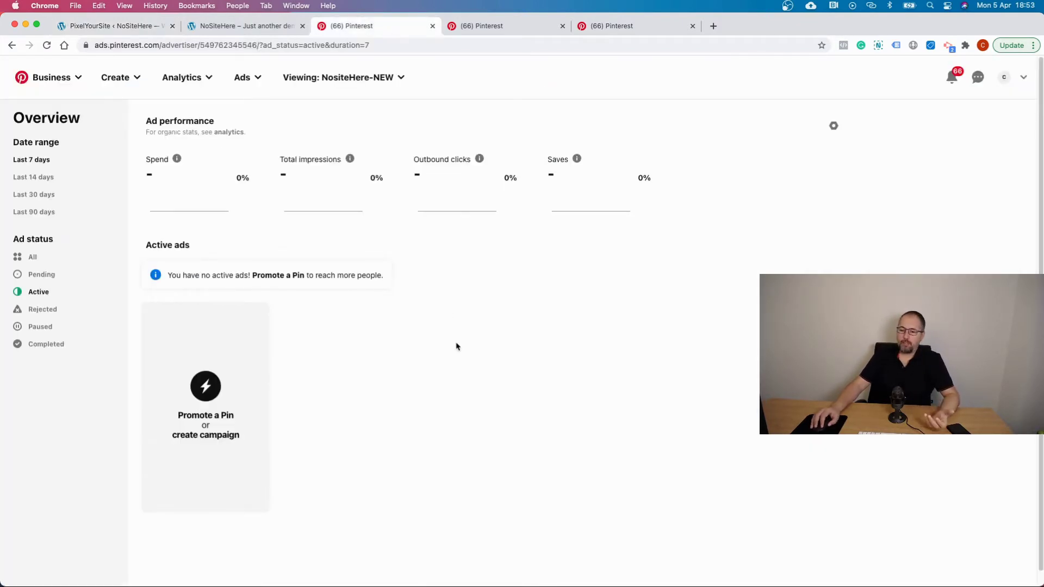
pyautogui.click(253, 83)
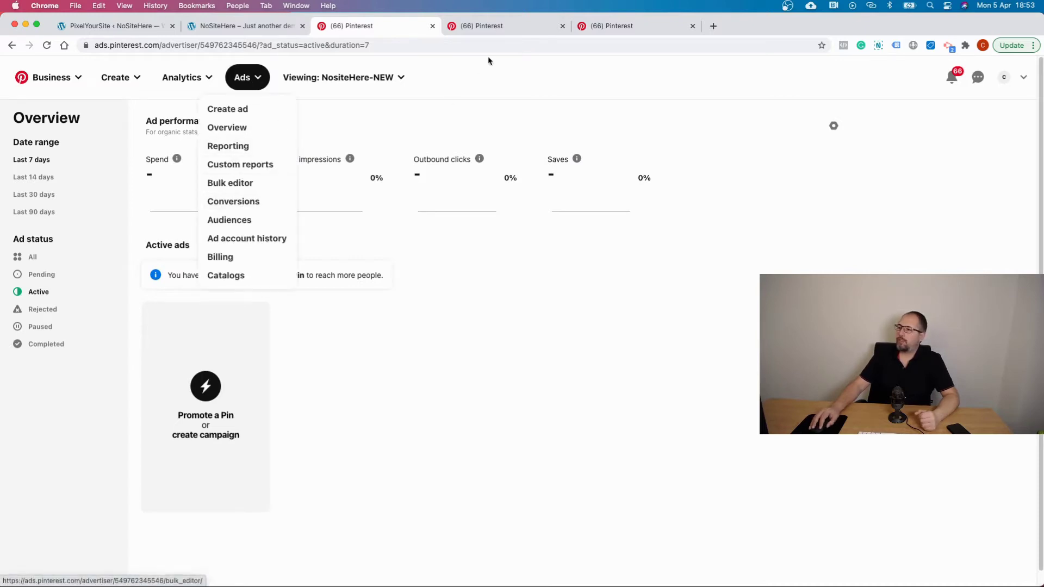
pyautogui.click(501, 27)
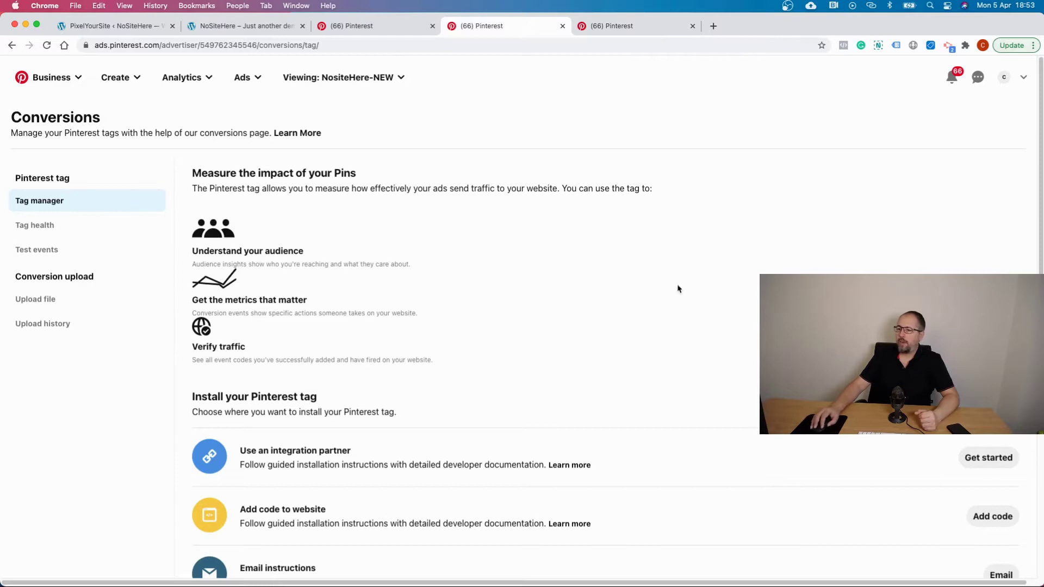
pyautogui.scroll(-5, 690, 270)
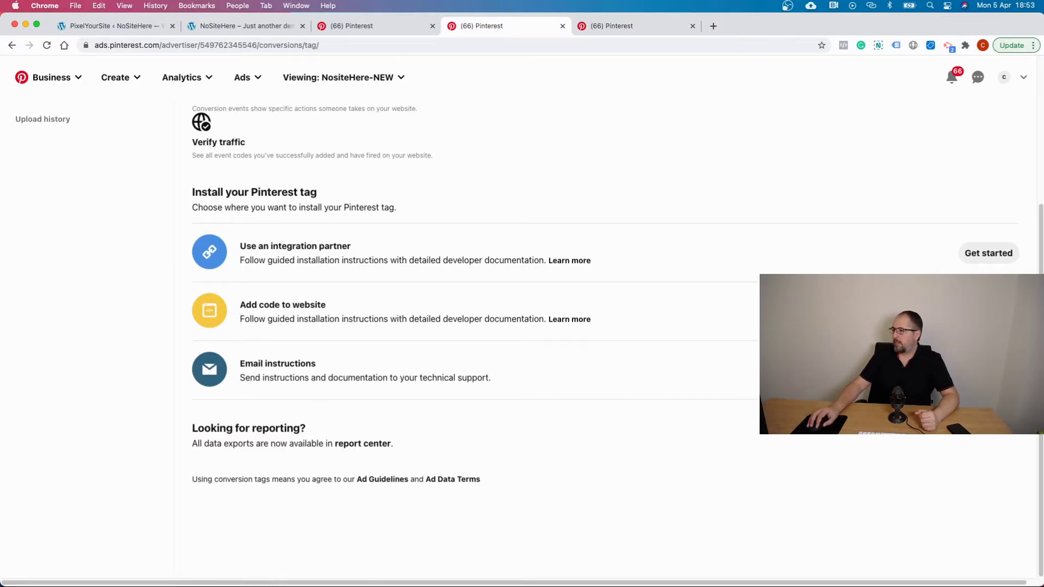
pyautogui.click(988, 312)
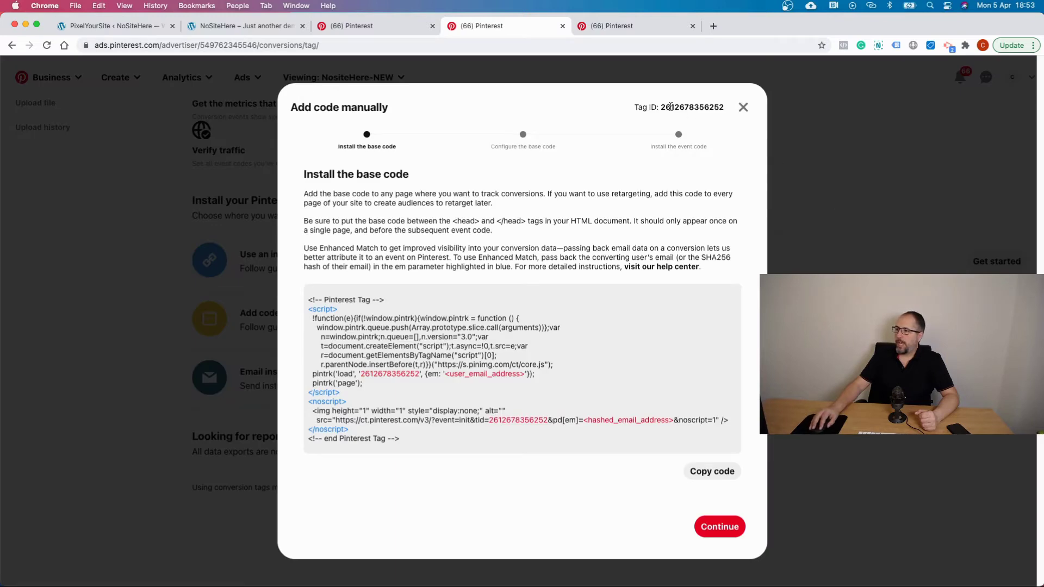
pyautogui.moveTo(684, 111); pyautogui.dragTo(730, 113)
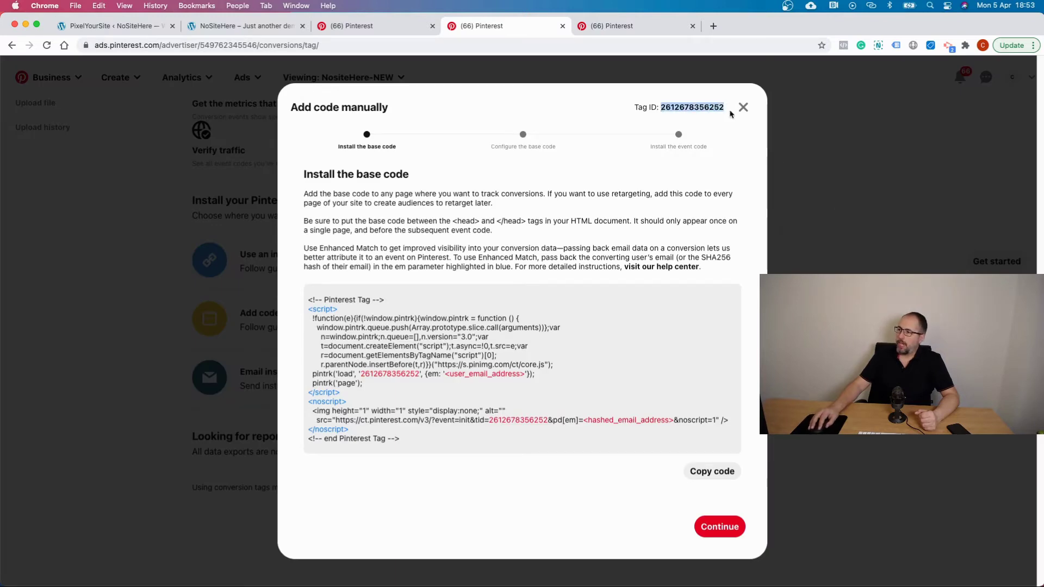
pyautogui.rightClick(711, 108)
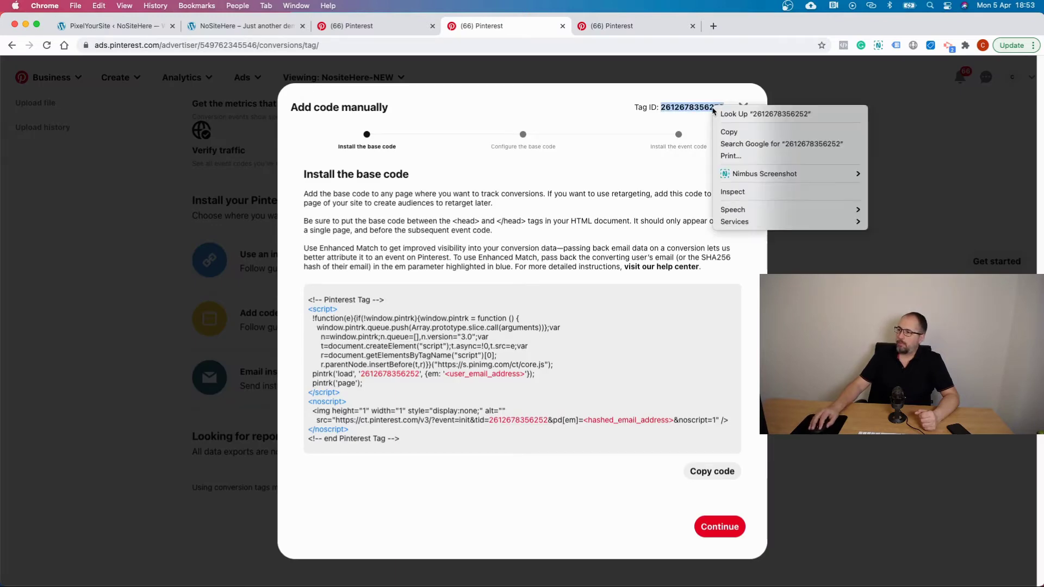
pyautogui.click(729, 135)
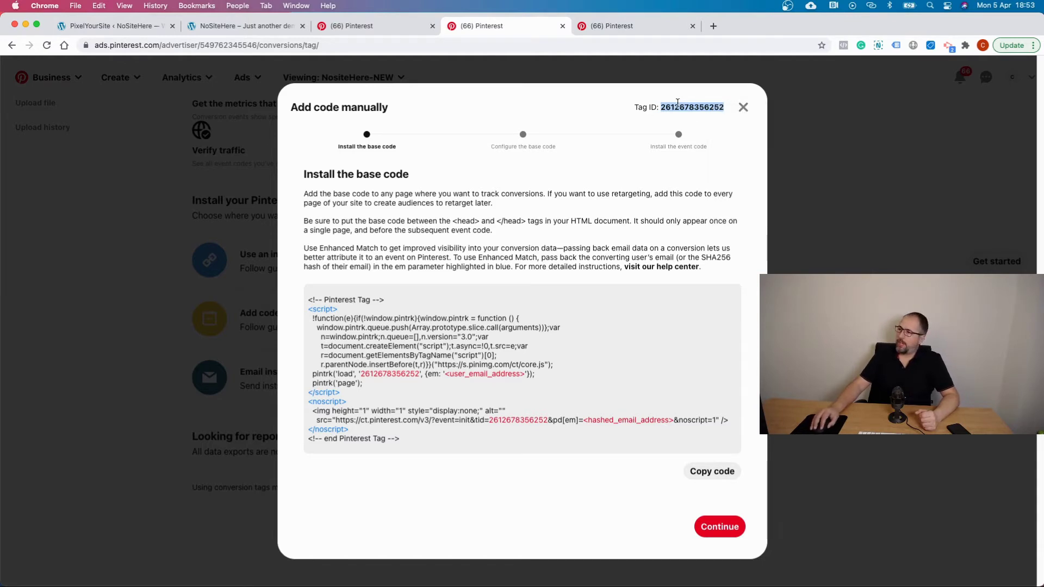
pyautogui.click(131, 27)
pyautogui.click(263, 253)
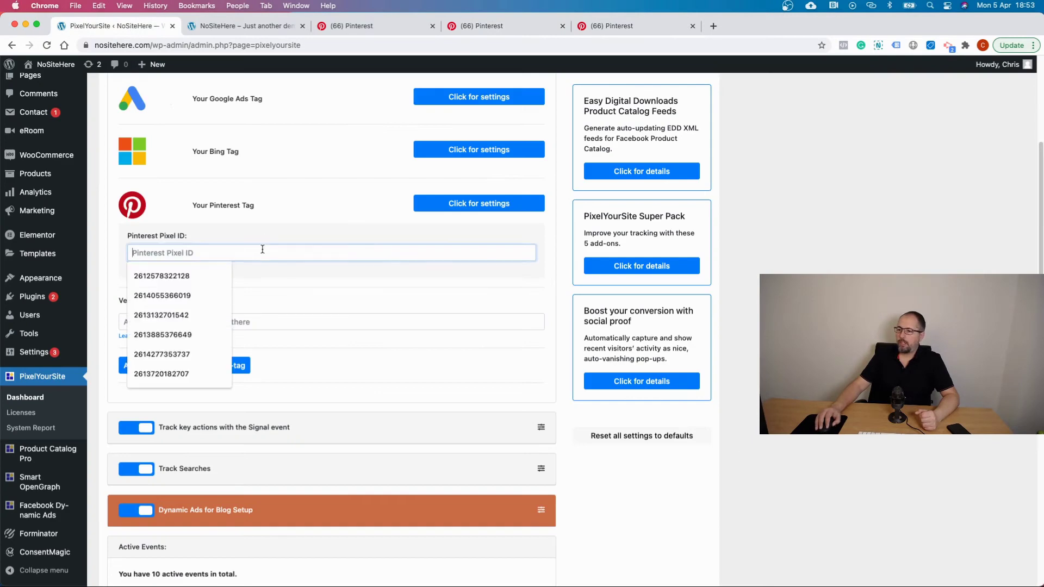
pyautogui.rightClick(264, 253)
pyautogui.click(275, 325)
pyautogui.click(277, 289)
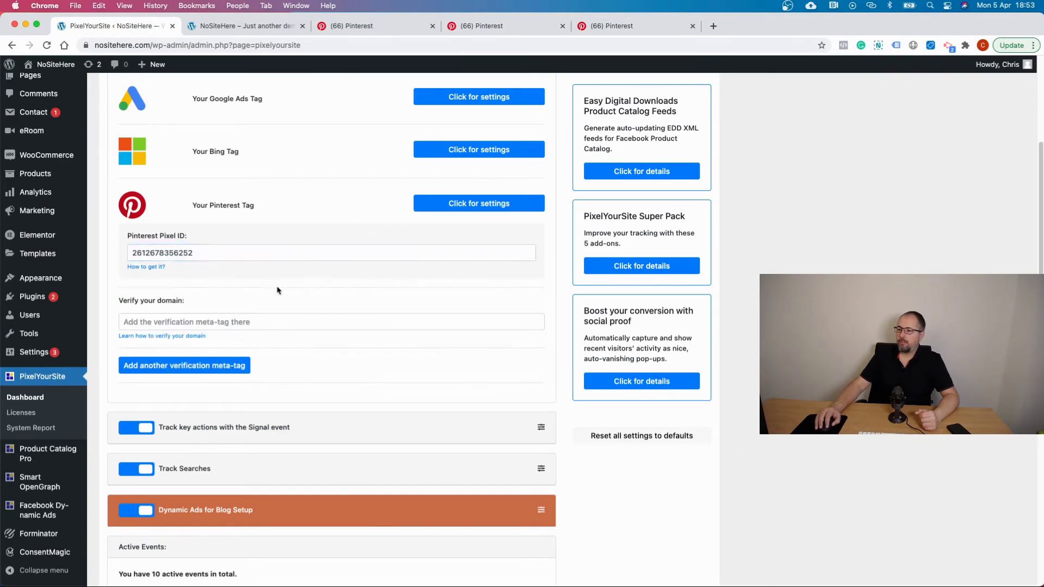
pyautogui.scroll(-10, 277, 289)
pyautogui.click(334, 530)
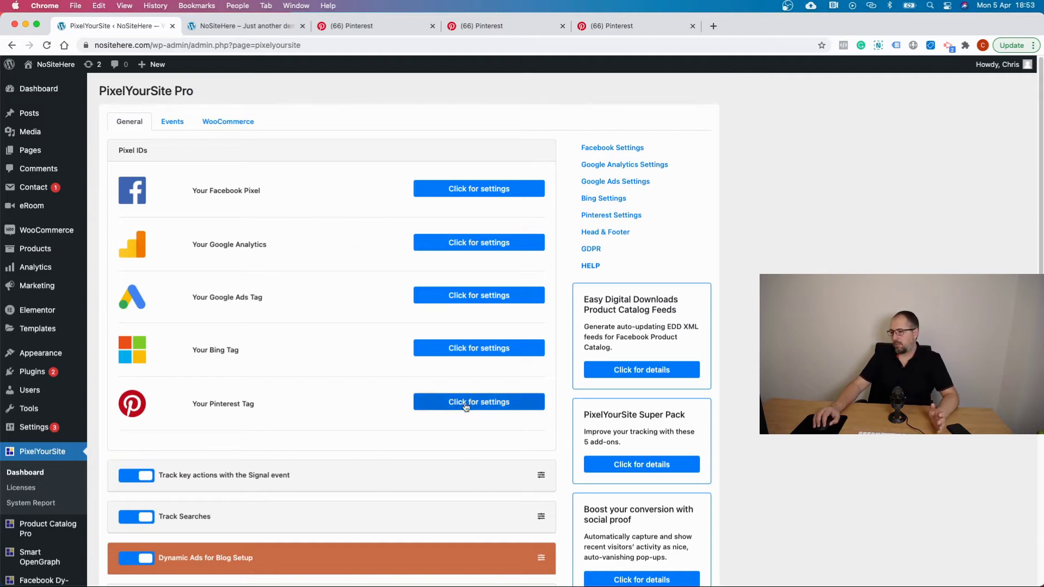
# Step: Check the saved Pinterest tag settings, then bring up the NoSiteHere homepage
pyautogui.click(466, 403)
pyautogui.click(451, 407)
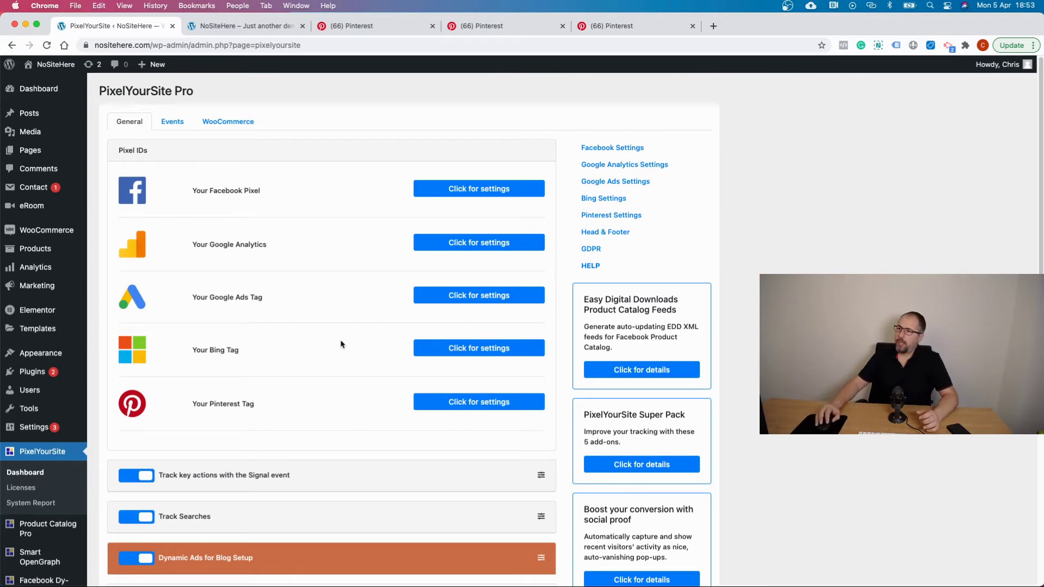
pyautogui.click(247, 31)
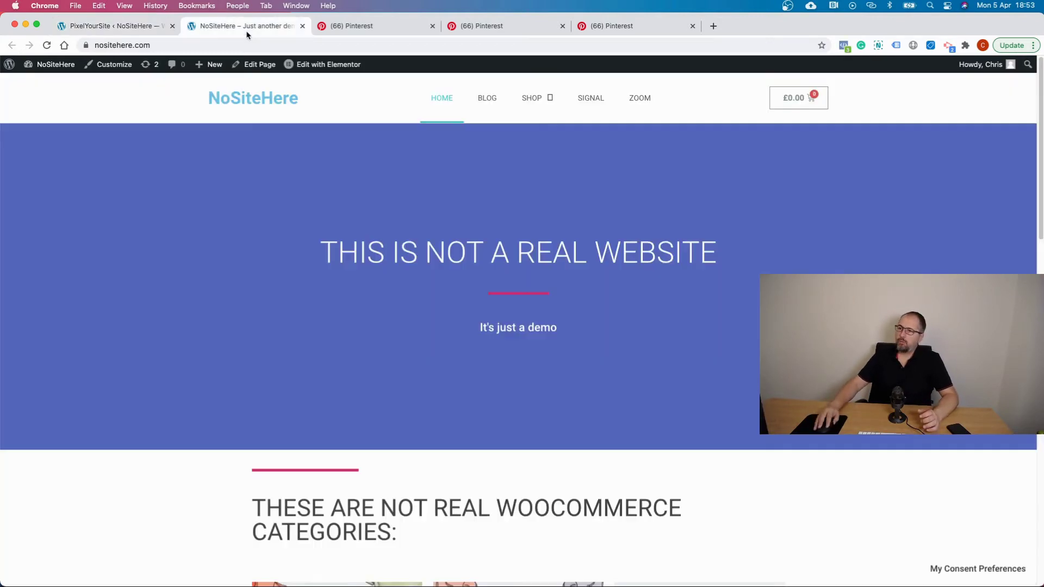
pyautogui.click(46, 45)
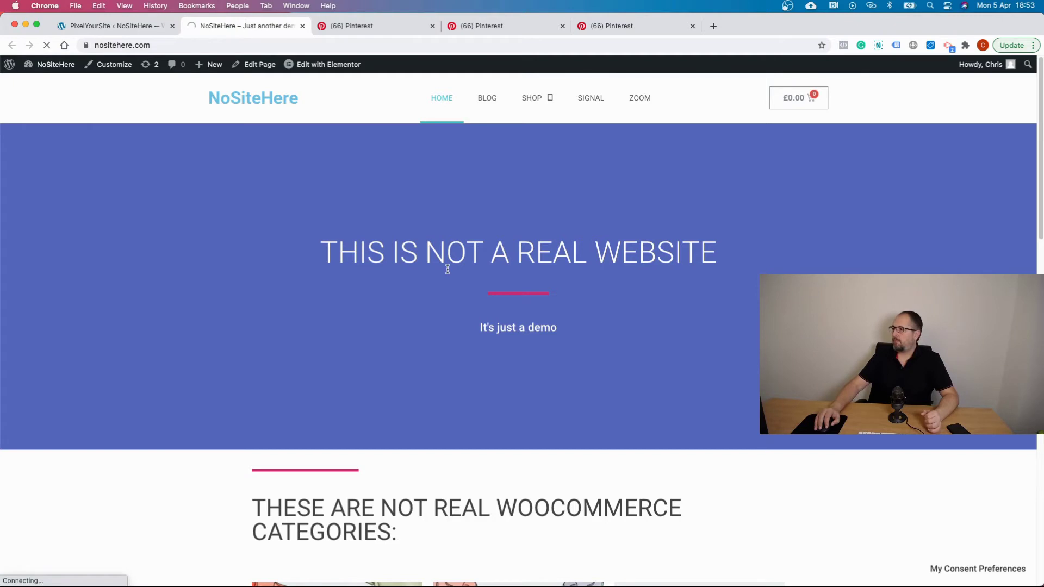
pyautogui.click(915, 47)
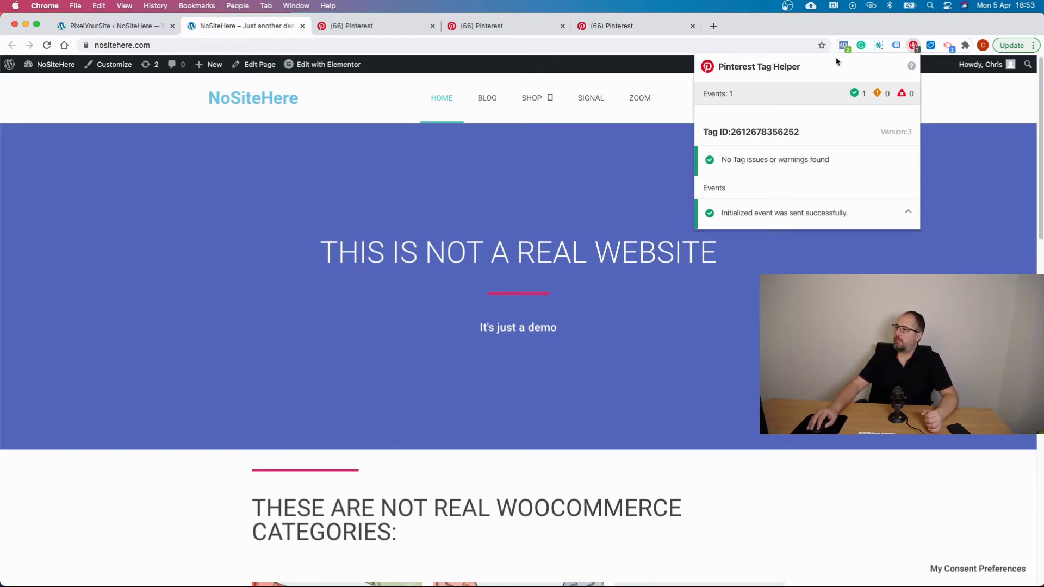
pyautogui.click(391, 252)
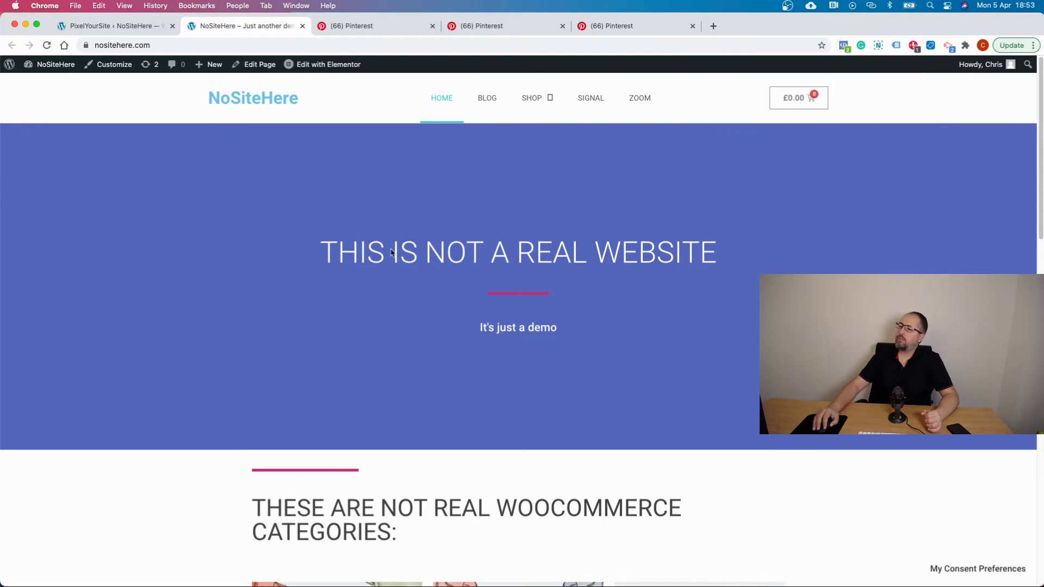
# Step: Finish the manual install of the tag named Pinterest Tag and refresh Conversions to show its Apr 5, 2021 Init event
pyautogui.click(493, 30)
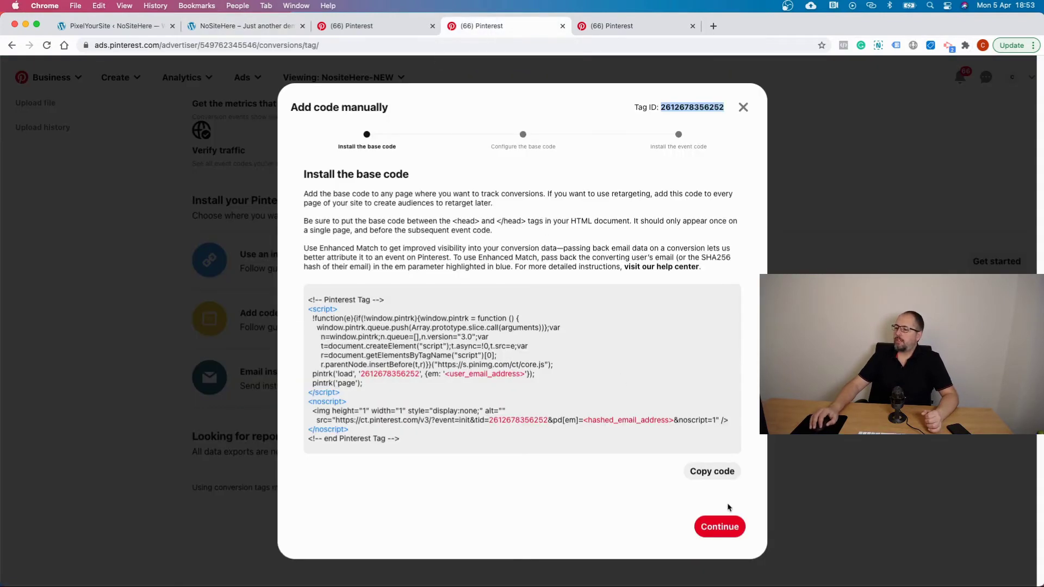
pyautogui.click(720, 527)
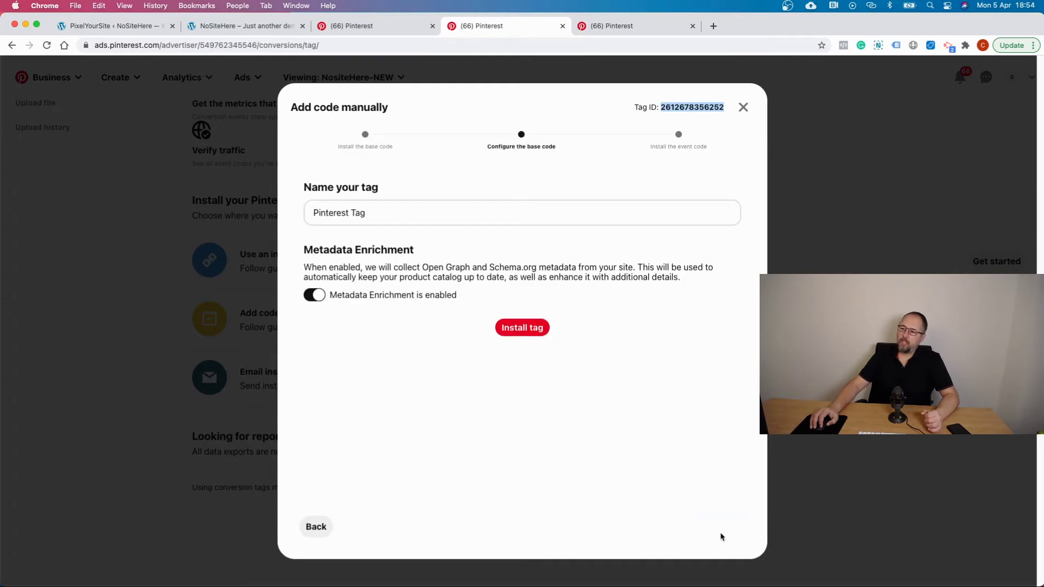
pyautogui.click(510, 328)
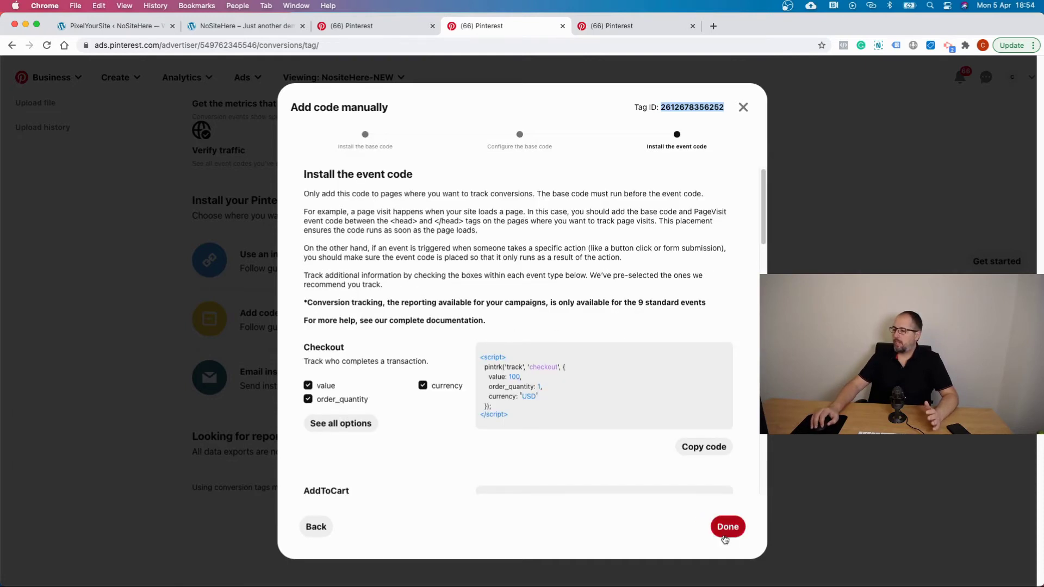
pyautogui.click(726, 527)
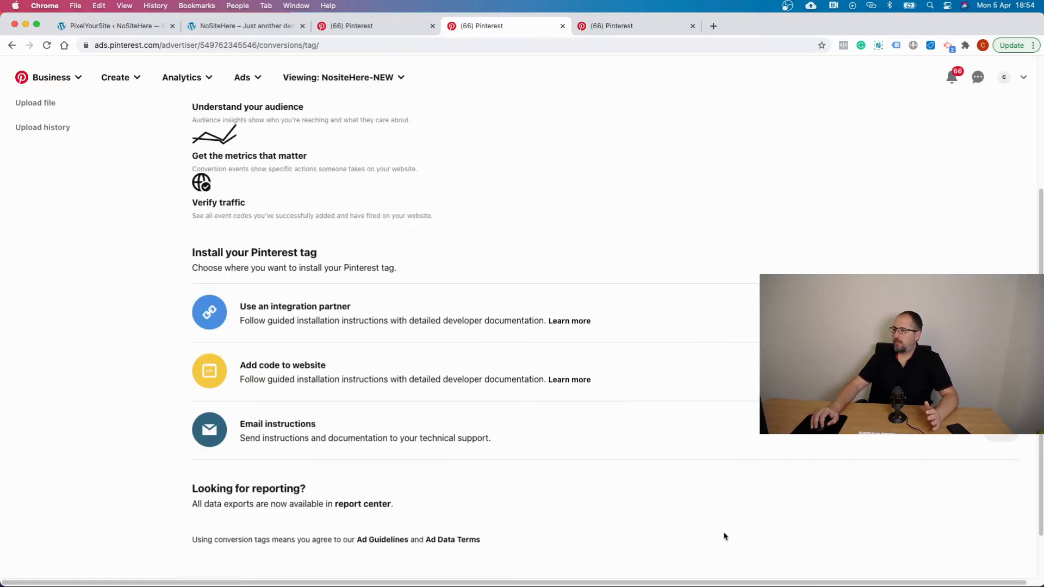
pyautogui.click(46, 46)
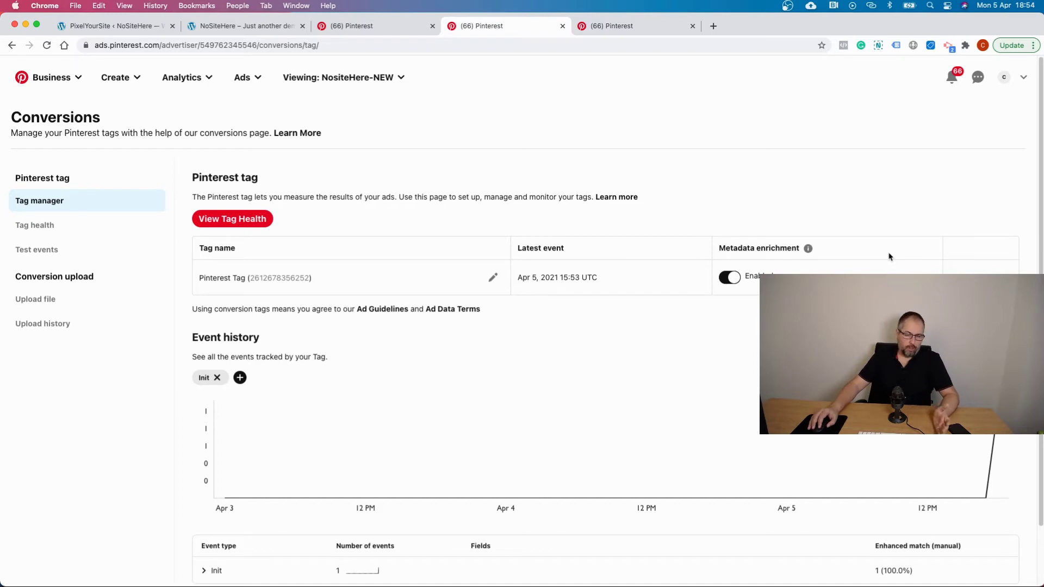
# Step: Check that PixelYourSite's Pinterest Pixel ID is filled and domain verification is empty, then return to Pinterest
pyautogui.click(117, 27)
pyautogui.scroll(-3, 307, 355)
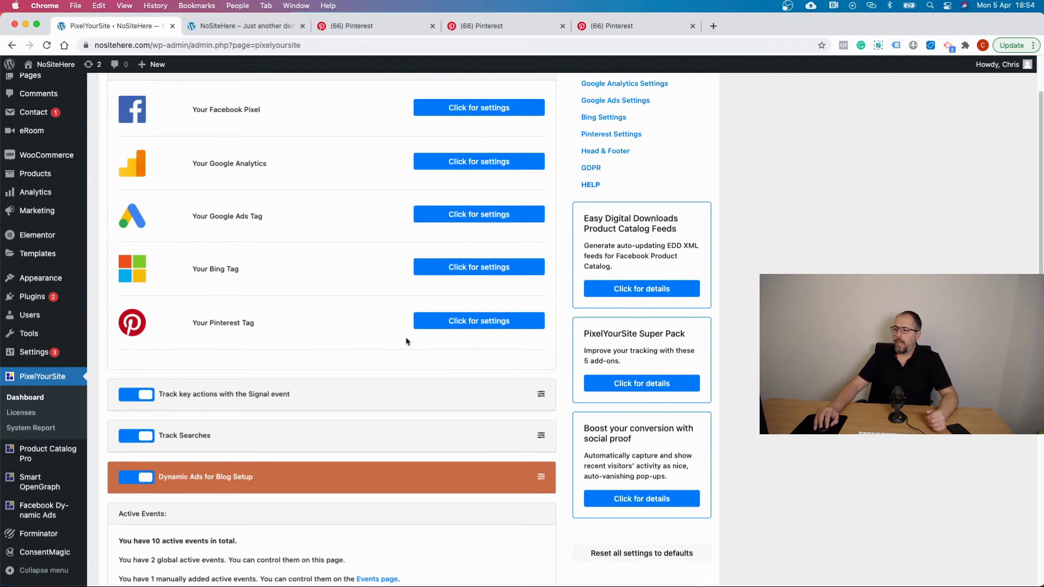
pyautogui.click(462, 321)
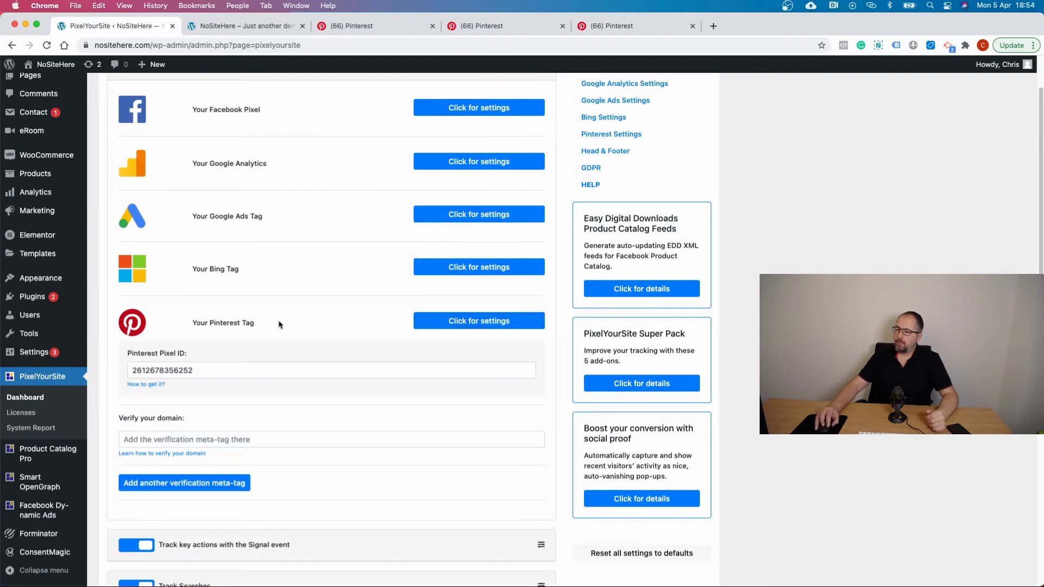
pyautogui.scroll(-3, 281, 324)
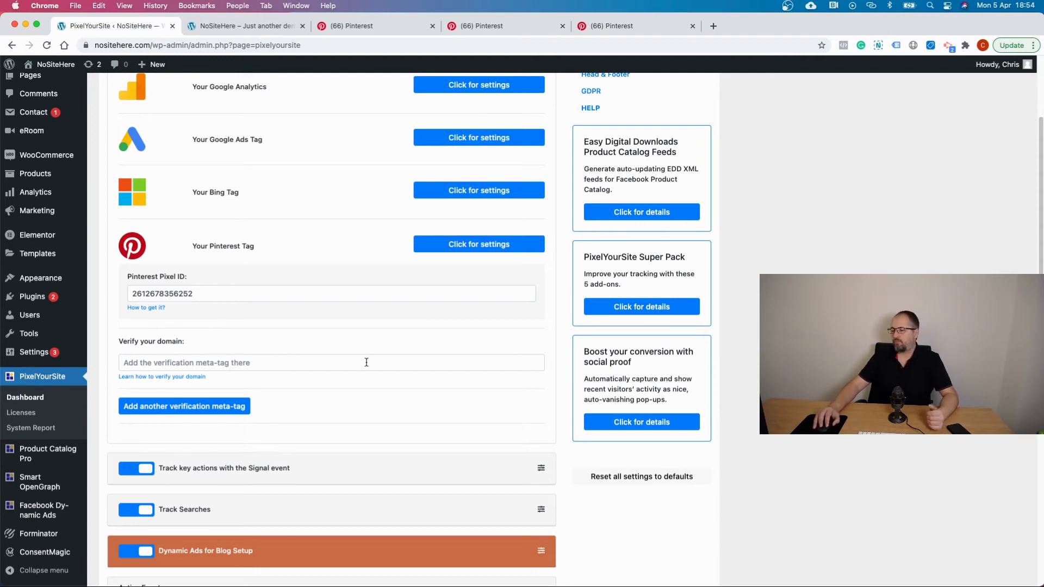
pyautogui.click(490, 31)
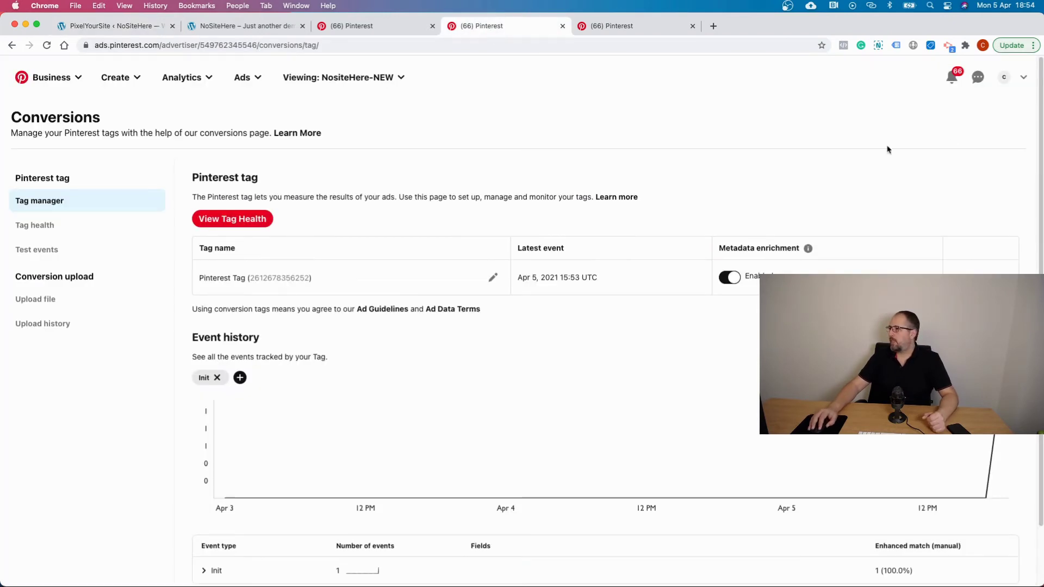
# Step: Start claiming a website from Pinterest's Claim settings and copy the HTML verification meta tag
pyautogui.click(1022, 80)
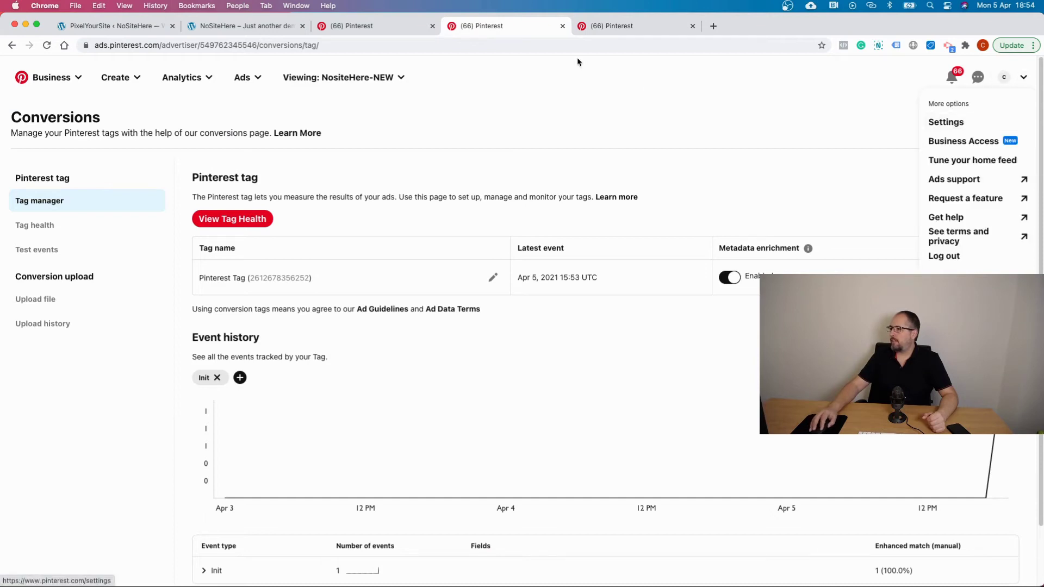
pyautogui.click(619, 35)
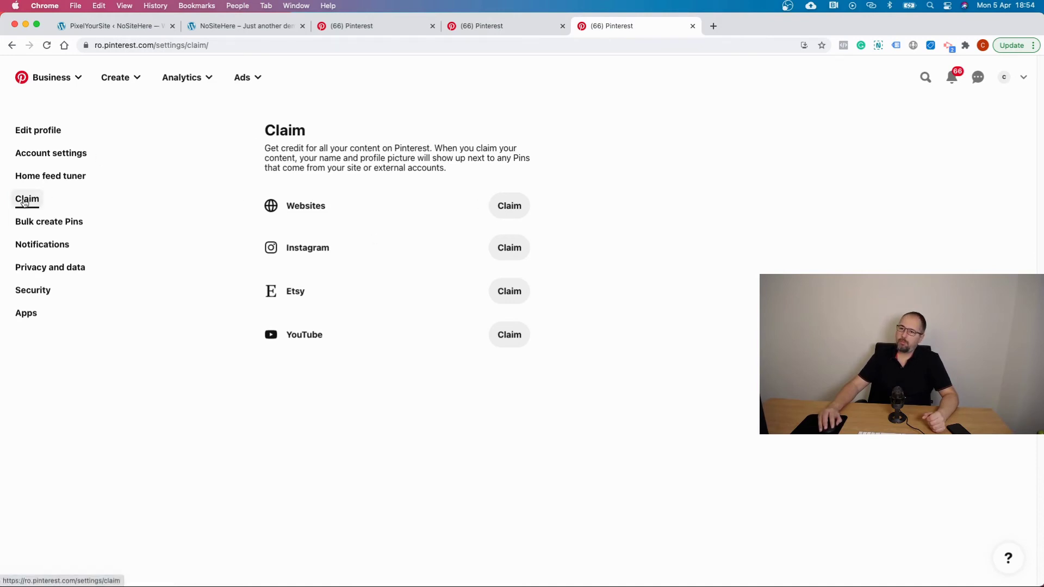
pyautogui.click(512, 209)
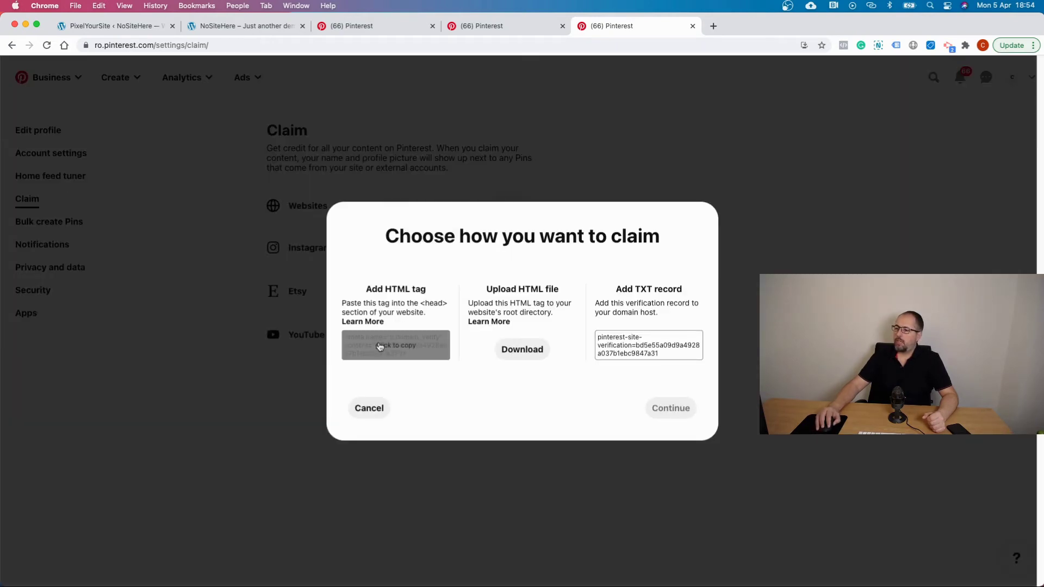
pyautogui.click(380, 347)
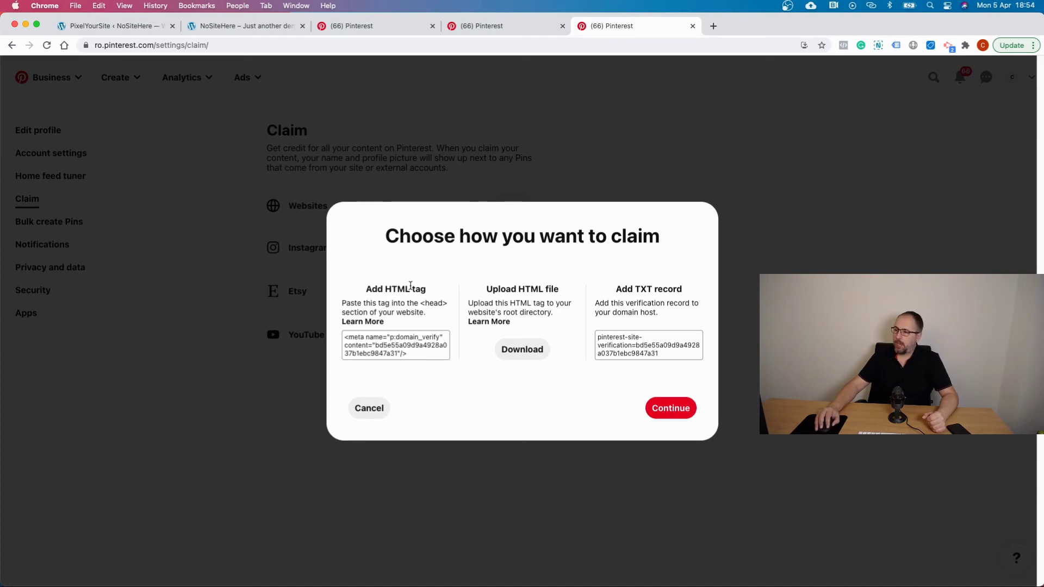
pyautogui.click(123, 32)
# Step: Paste the Pinterest meta tag into Verify your domain, save, and reload the NoSiteHere homepage
pyautogui.click(259, 366)
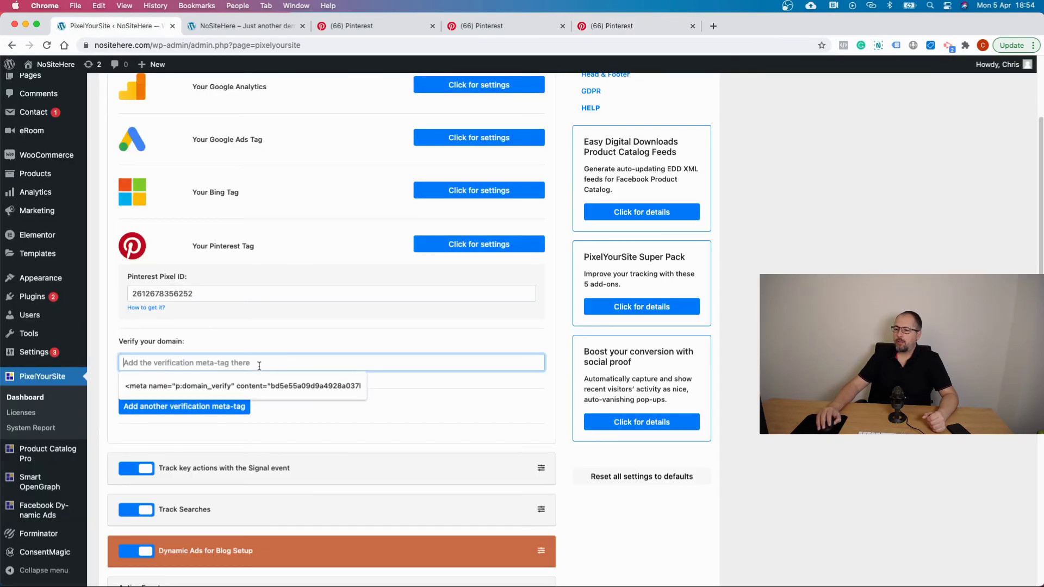
pyautogui.rightClick(260, 366)
pyautogui.click(278, 445)
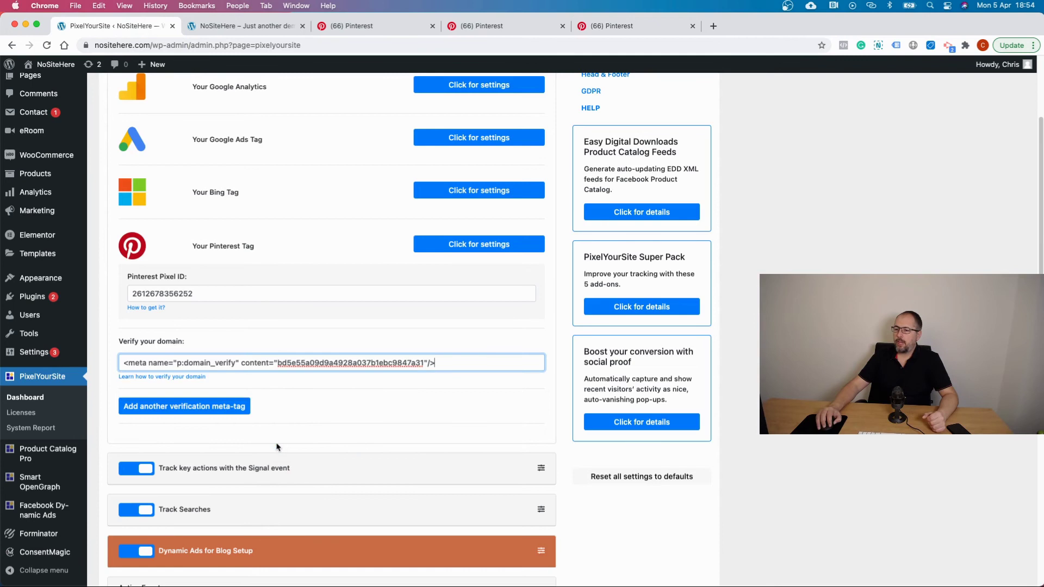
pyautogui.scroll(-15, 307, 435)
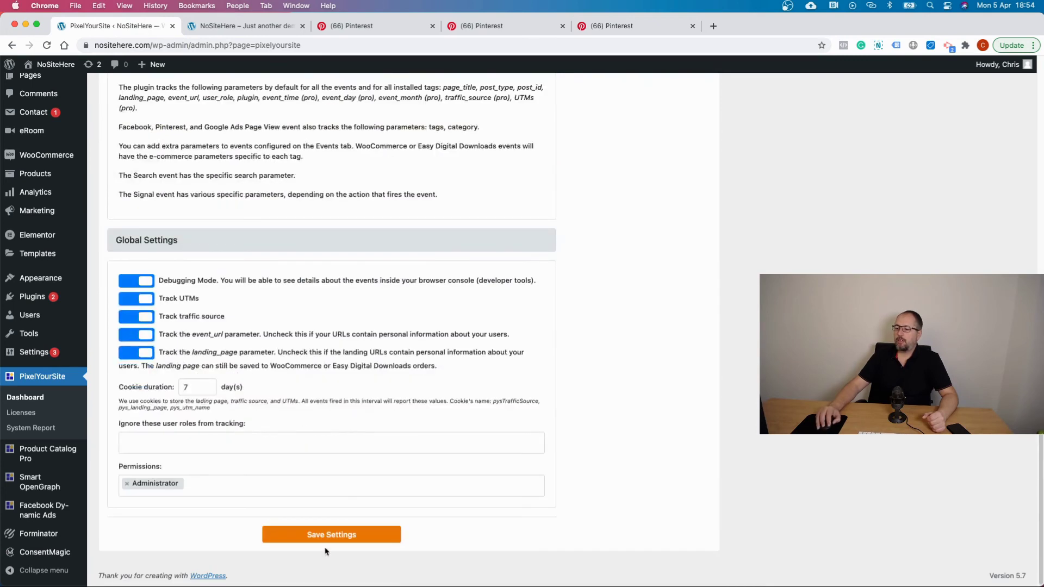
pyautogui.click(328, 537)
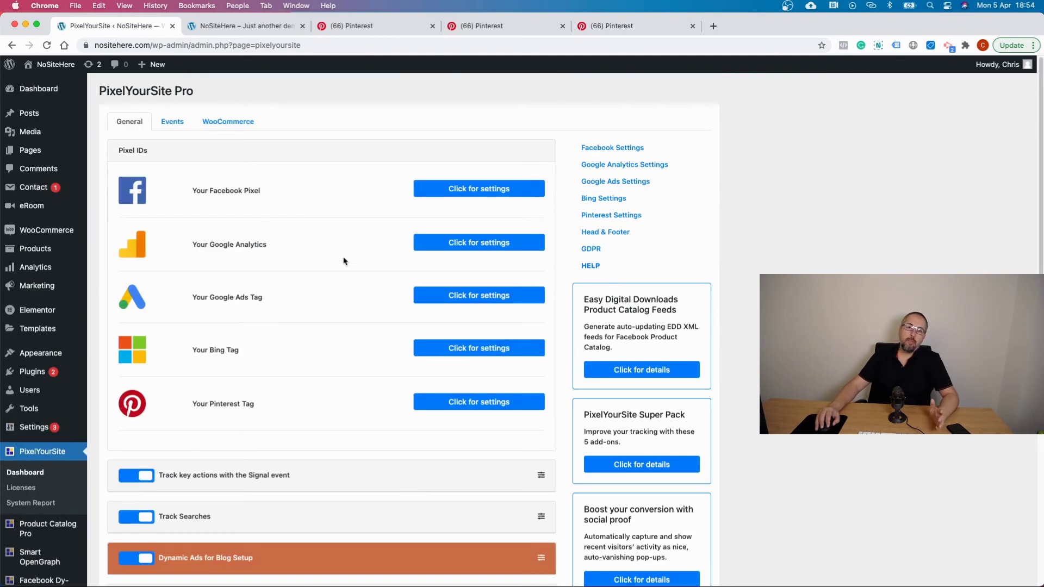
pyautogui.click(216, 25)
pyautogui.click(46, 45)
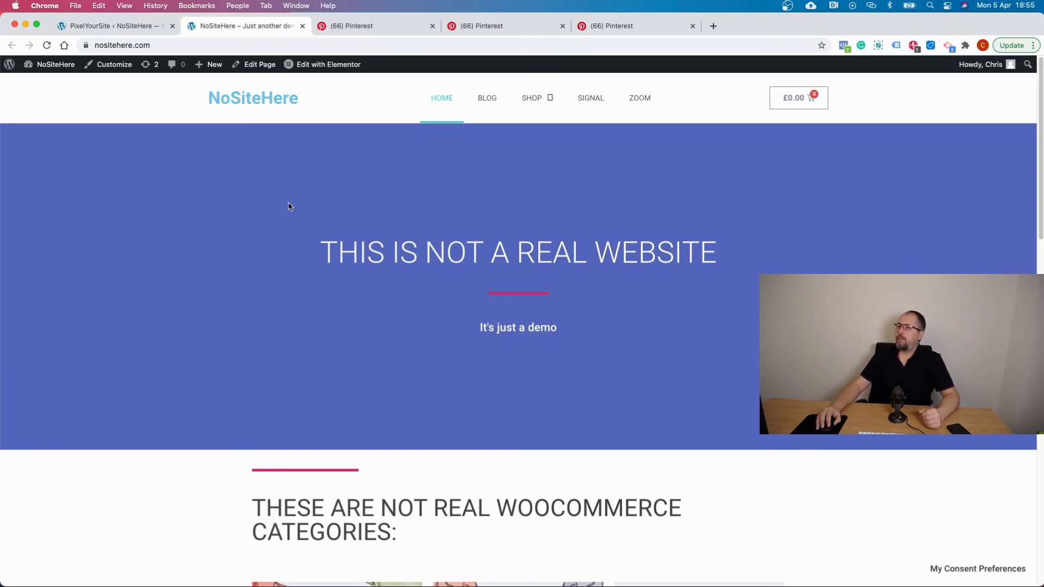
pyautogui.click(624, 27)
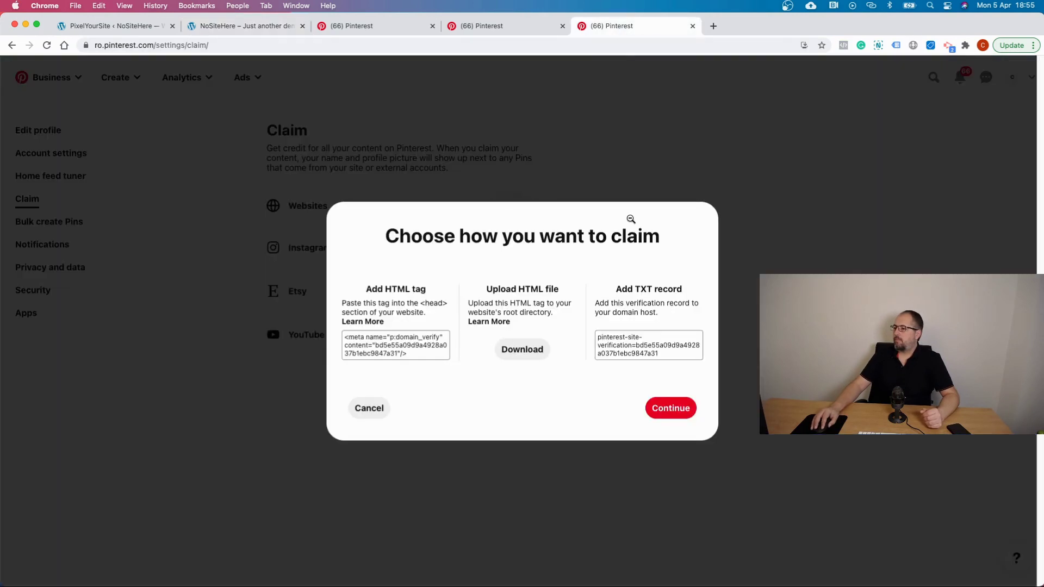
pyautogui.click(663, 413)
pyautogui.click(523, 337)
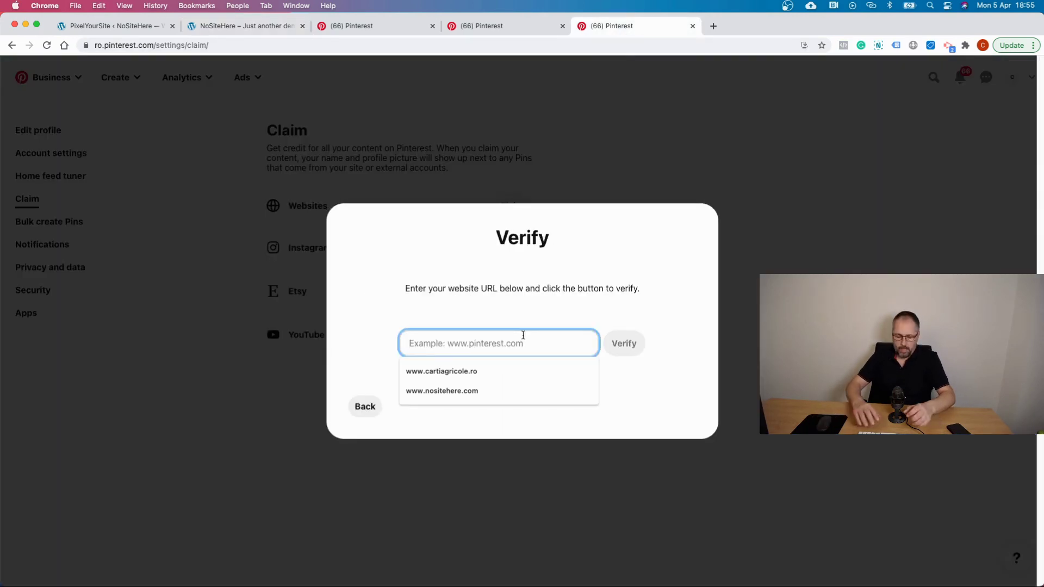
pyautogui.click(480, 388)
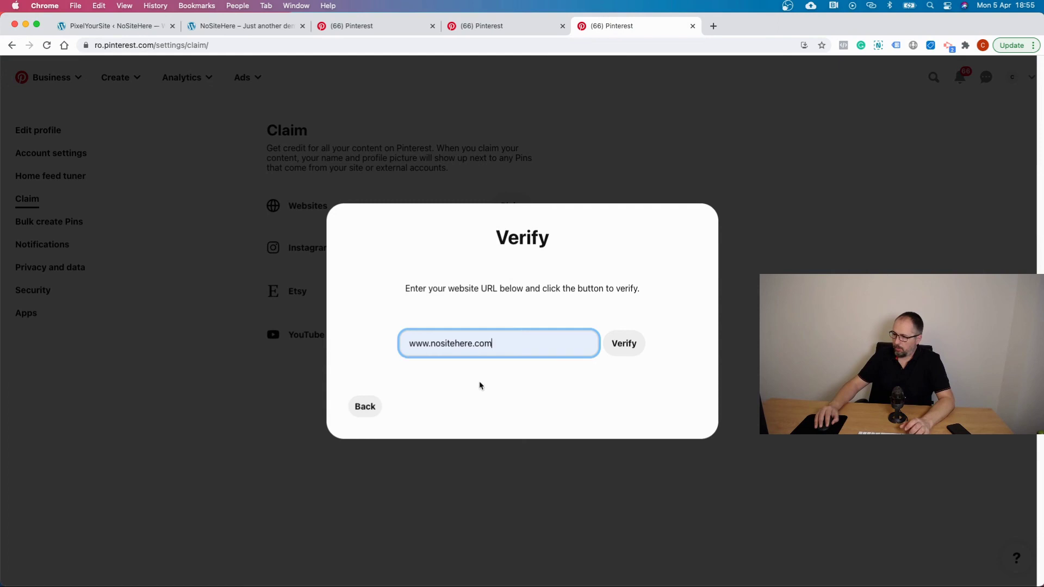
pyautogui.click(631, 345)
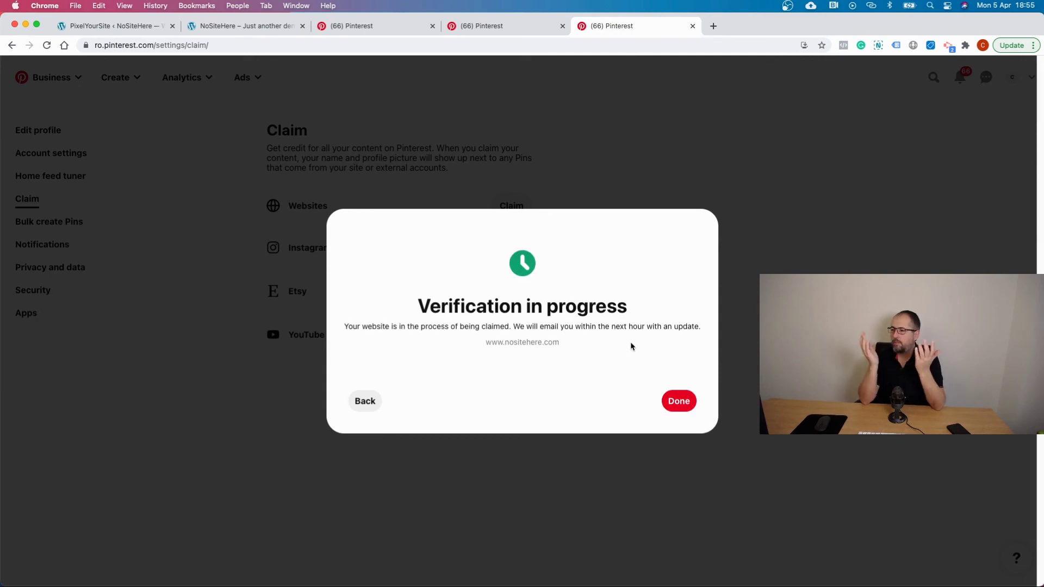
pyautogui.click(678, 401)
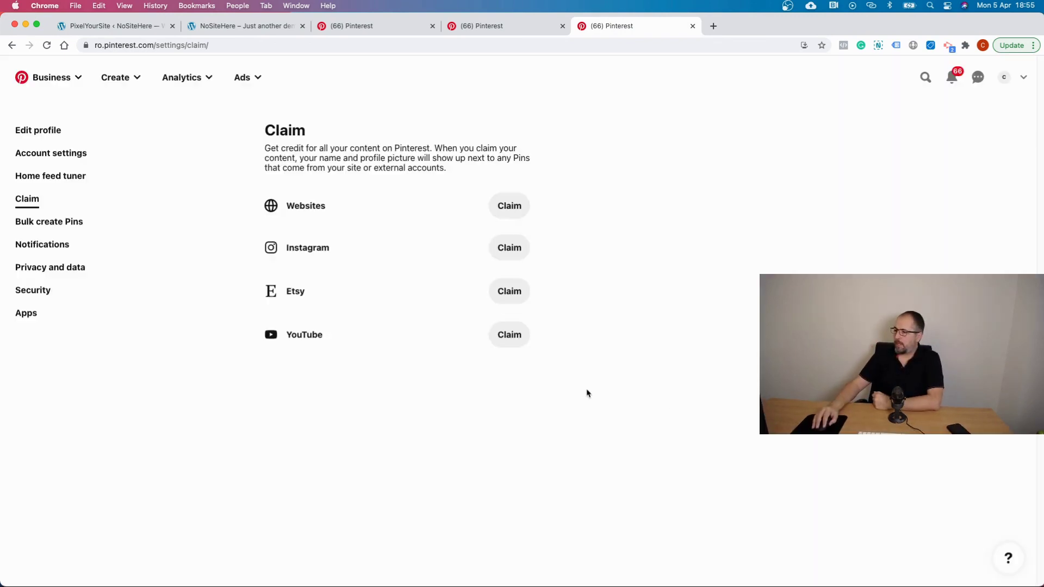